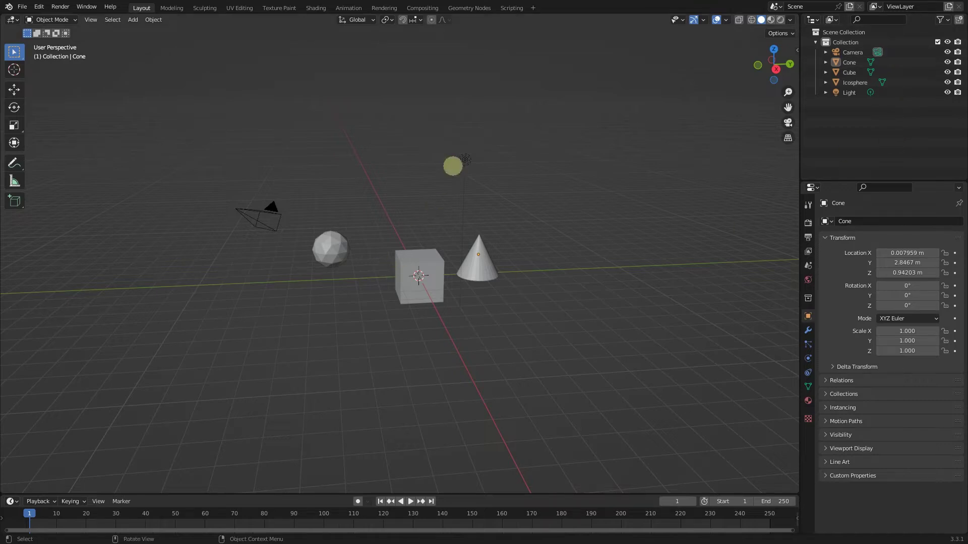
Step: Select the camera, light, cone, icosphere and cube in turn to examine their matching entries in the object list
scroll(437, 225, "up", 2)
middle_click_drag(425, 222, 411, 223)
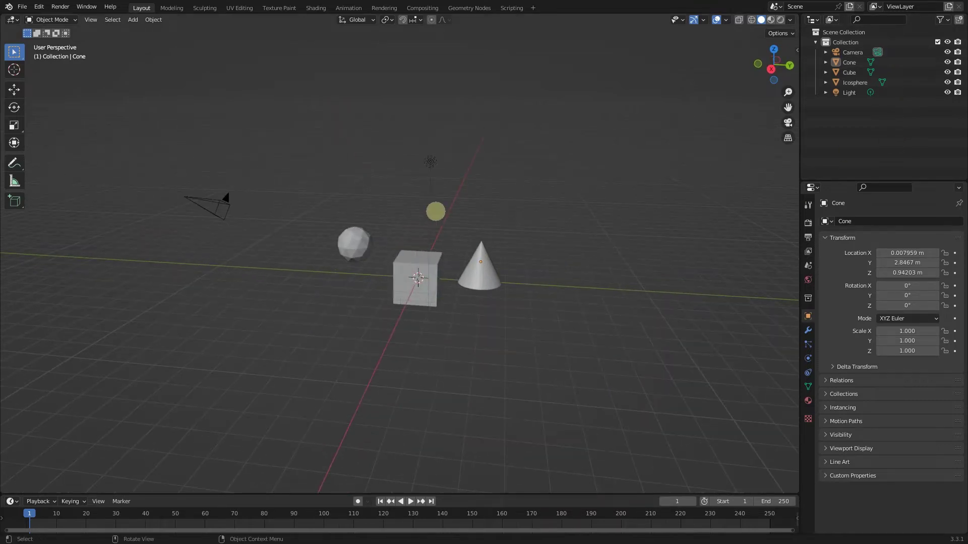
middle_click_drag(384, 231, 404, 233)
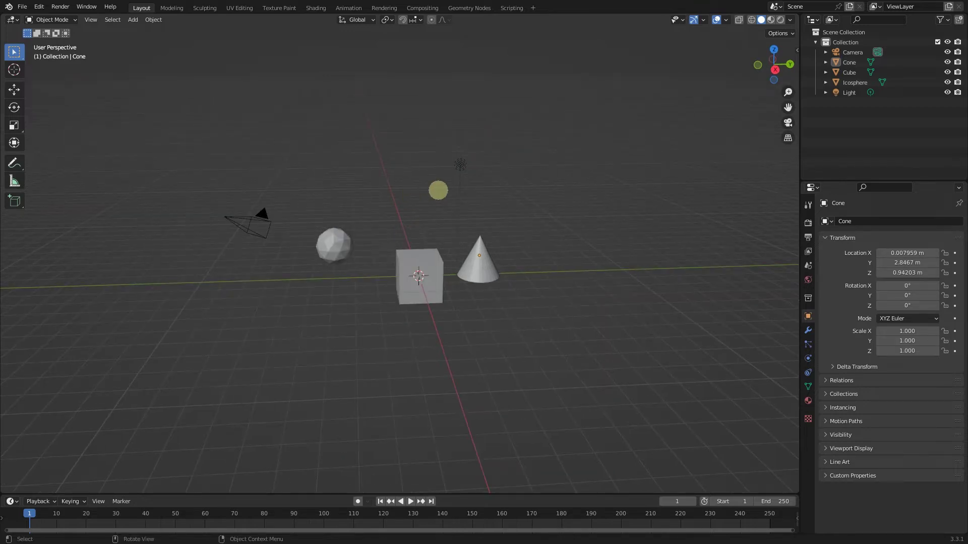
scroll(438, 190, "up", 1)
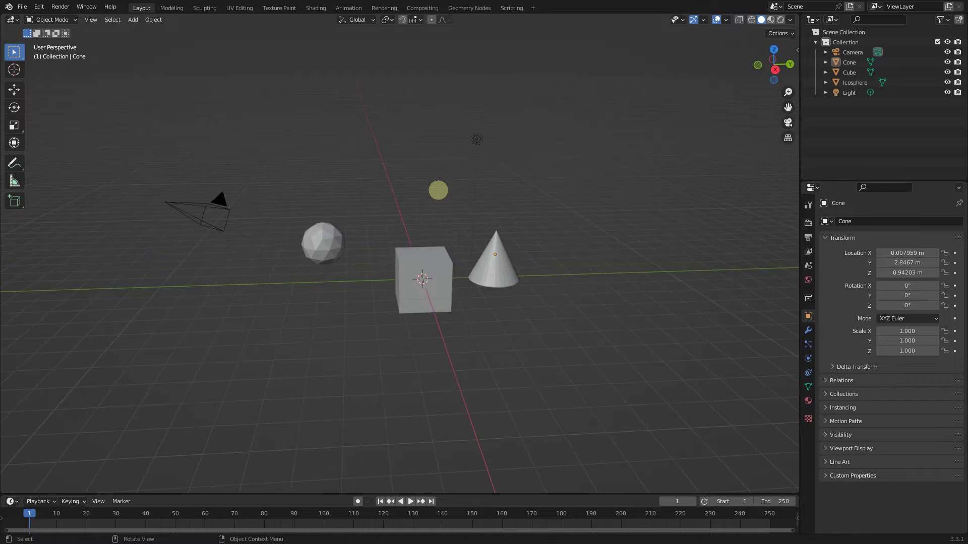
middle_click_drag(428, 175, 382, 192)
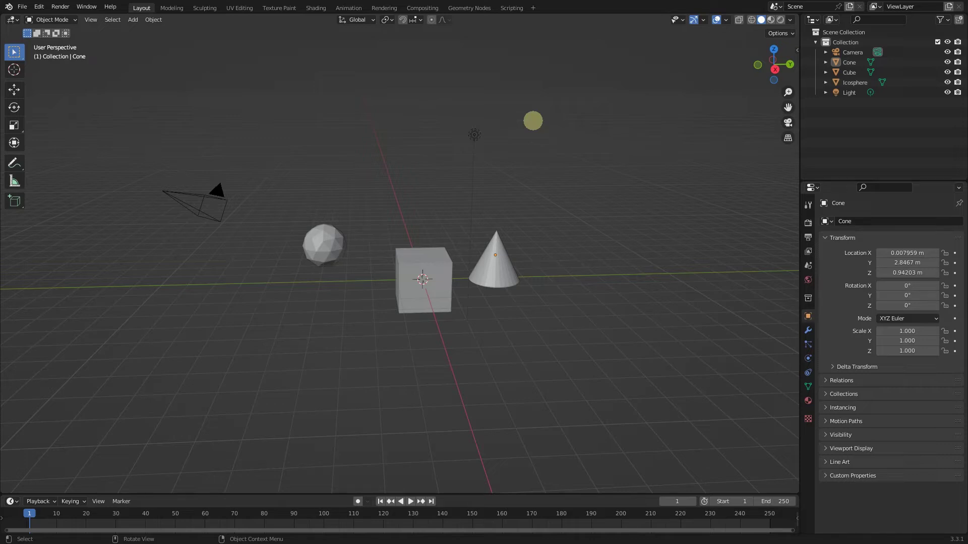
left_click(215, 204)
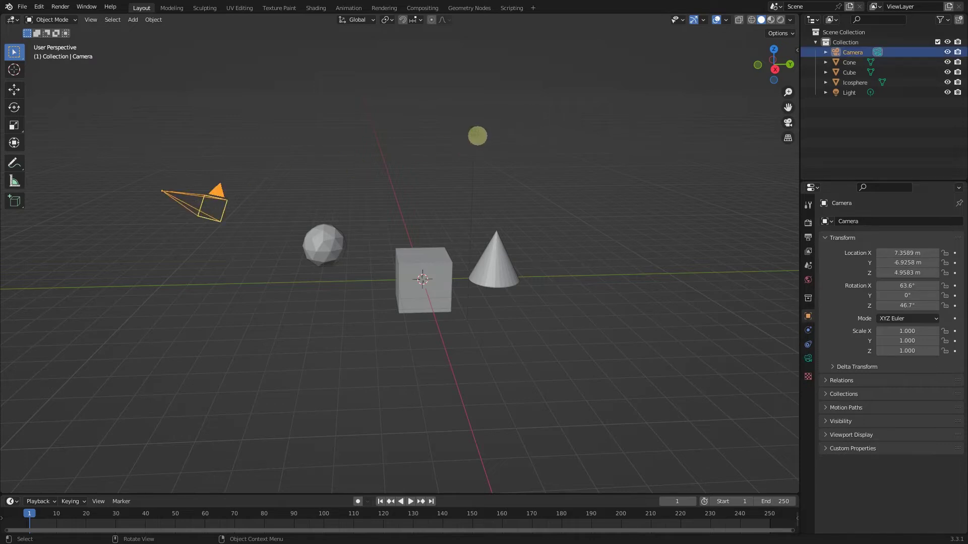
left_click(475, 134)
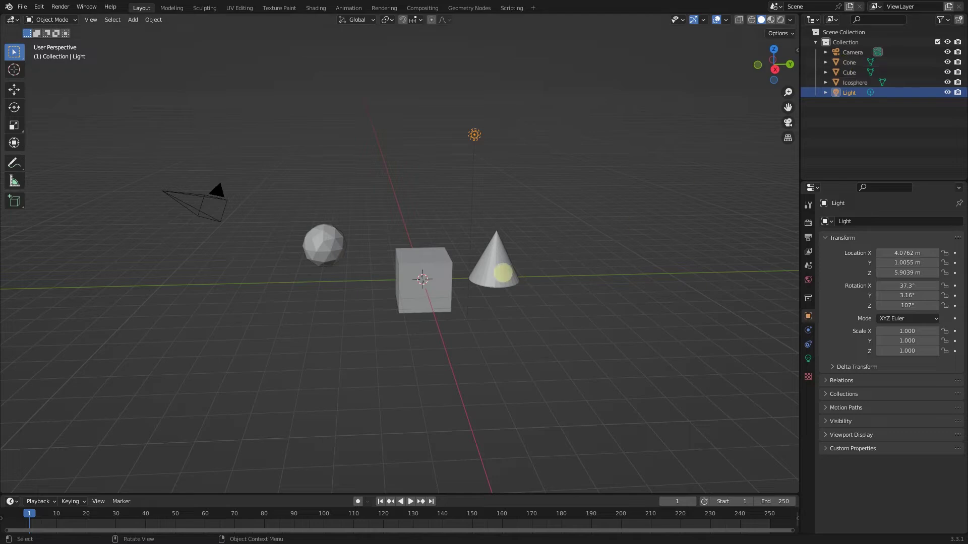
left_click(507, 262)
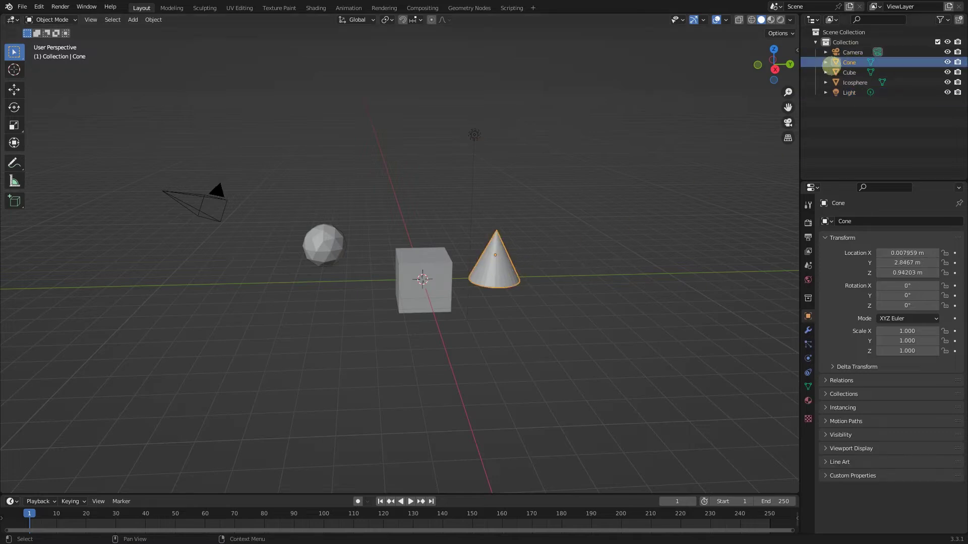
left_click(334, 243)
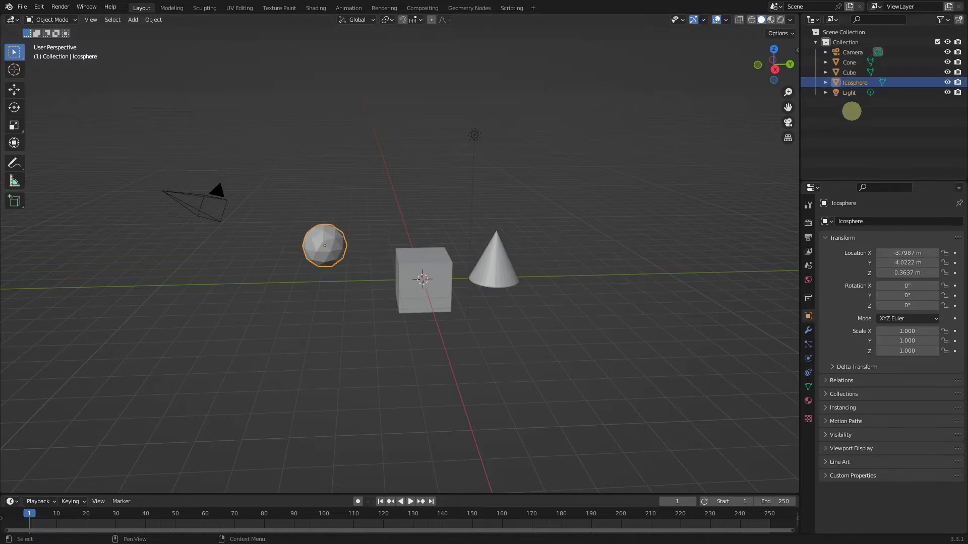
left_click(430, 263)
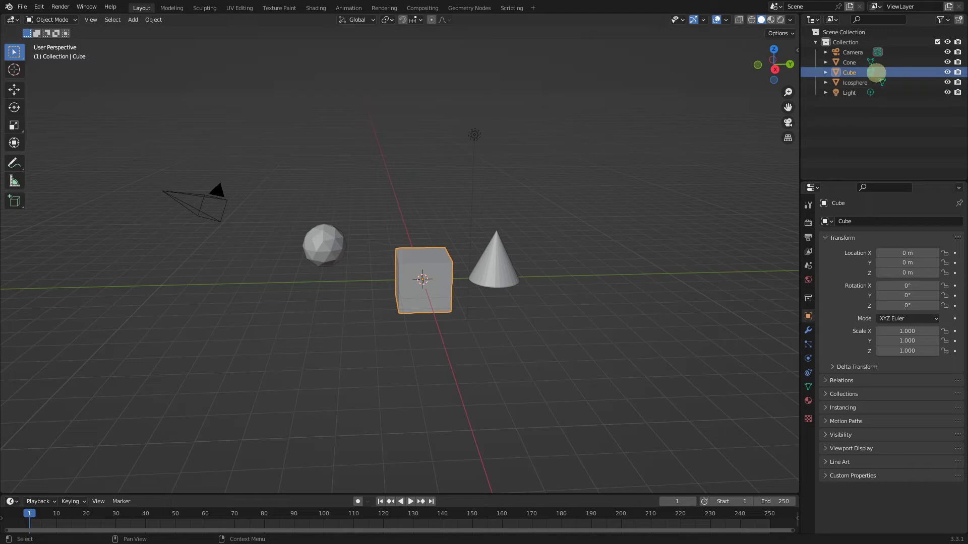
left_click(429, 182)
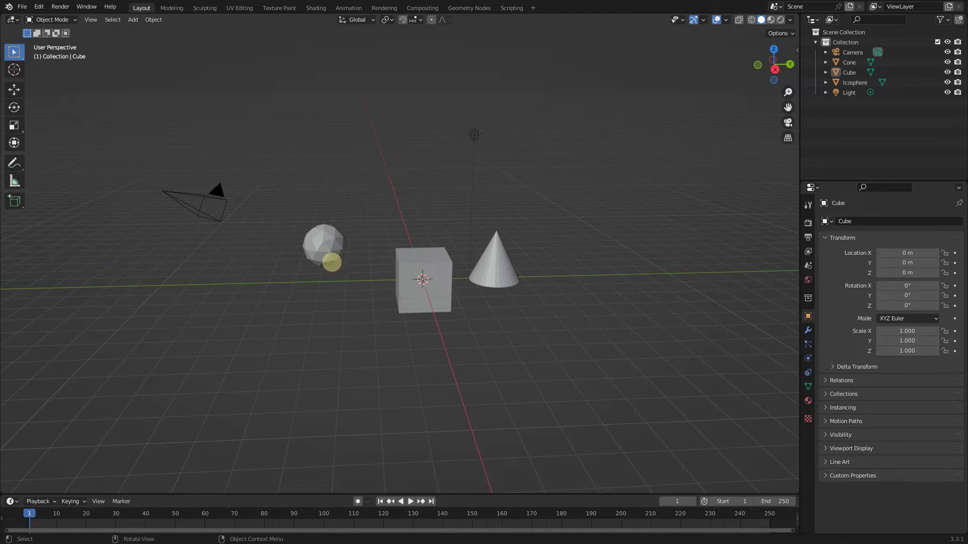
Step: Rename the cube as A
left_click(433, 259)
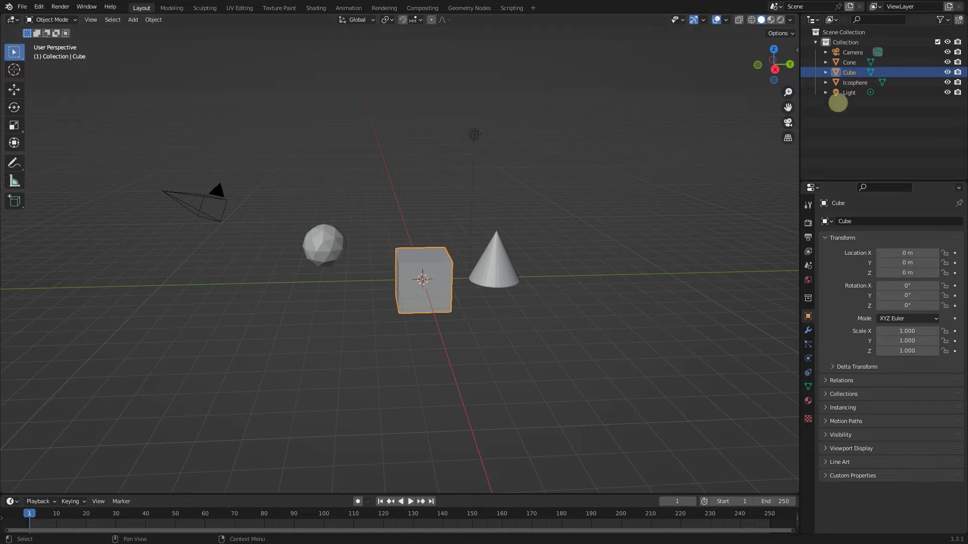
double_click(849, 72)
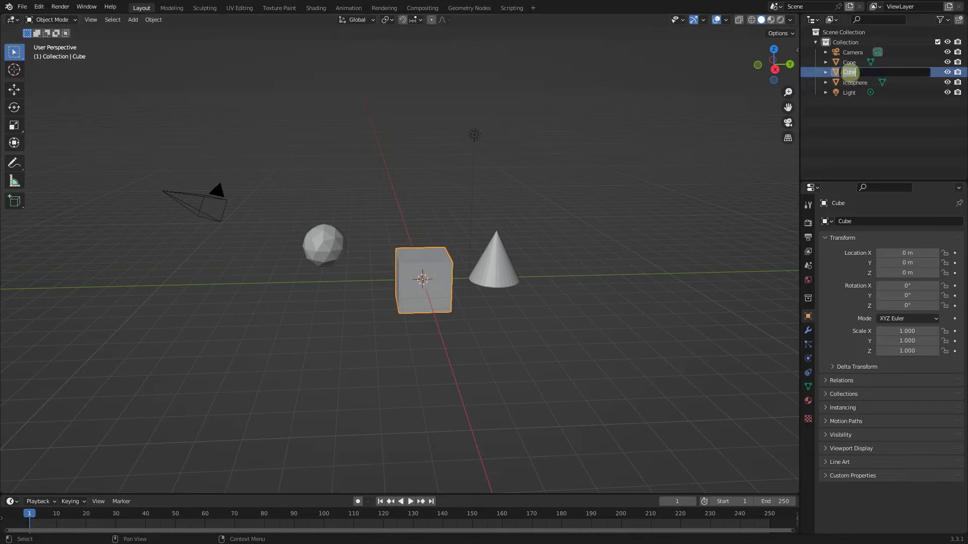
type("a")
key("BackSpace")
type("A")
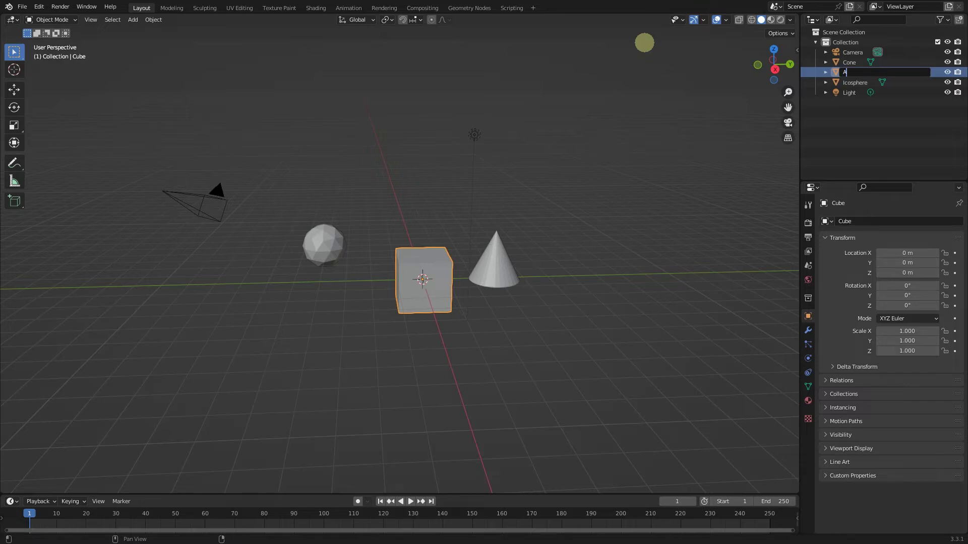
key("Return")
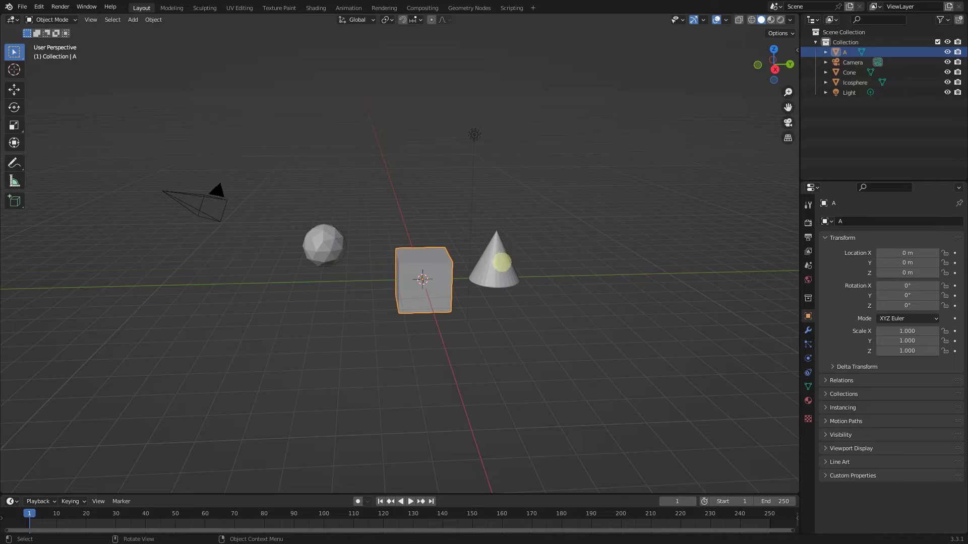
Step: Rename the cone as B
left_click(501, 263)
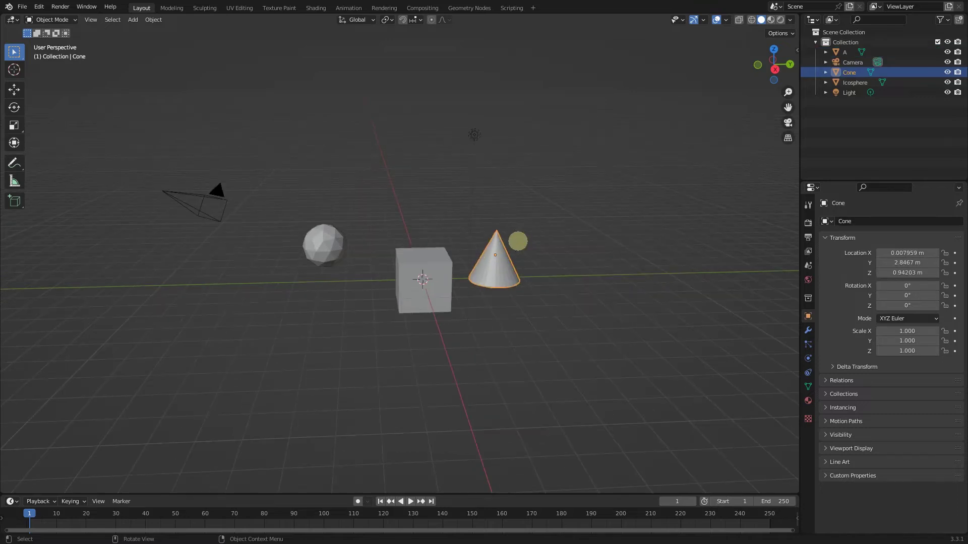
double_click(849, 73)
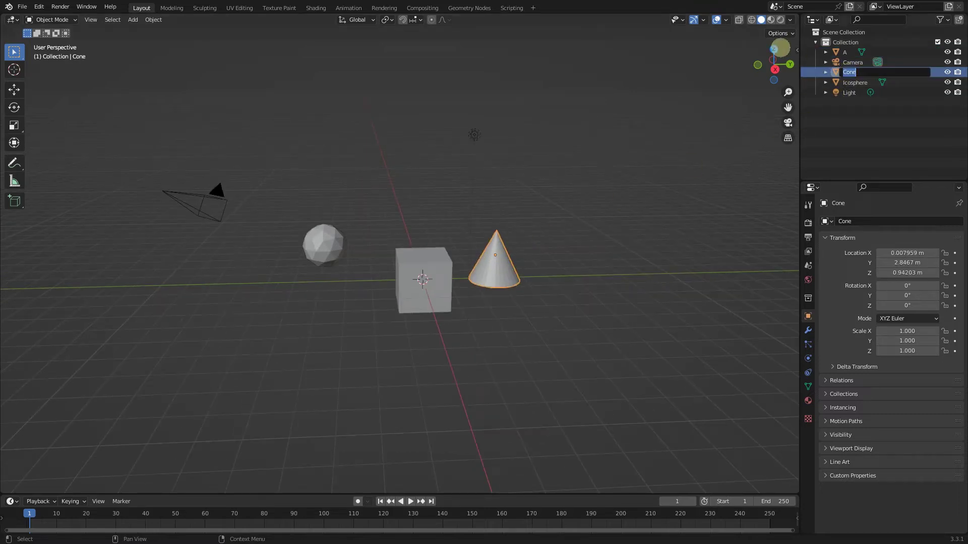
type("B")
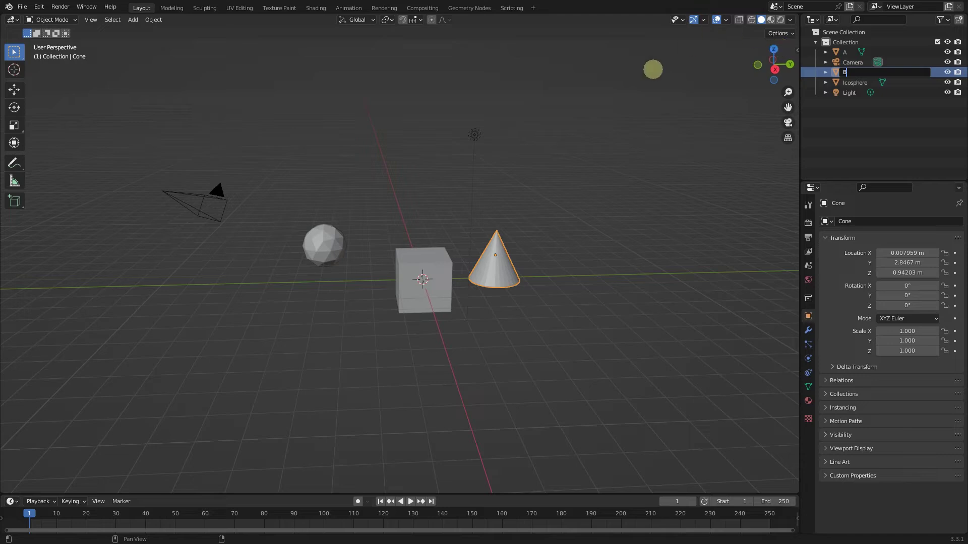
key("Return")
Step: Rename the icosphere as C
left_click(322, 243)
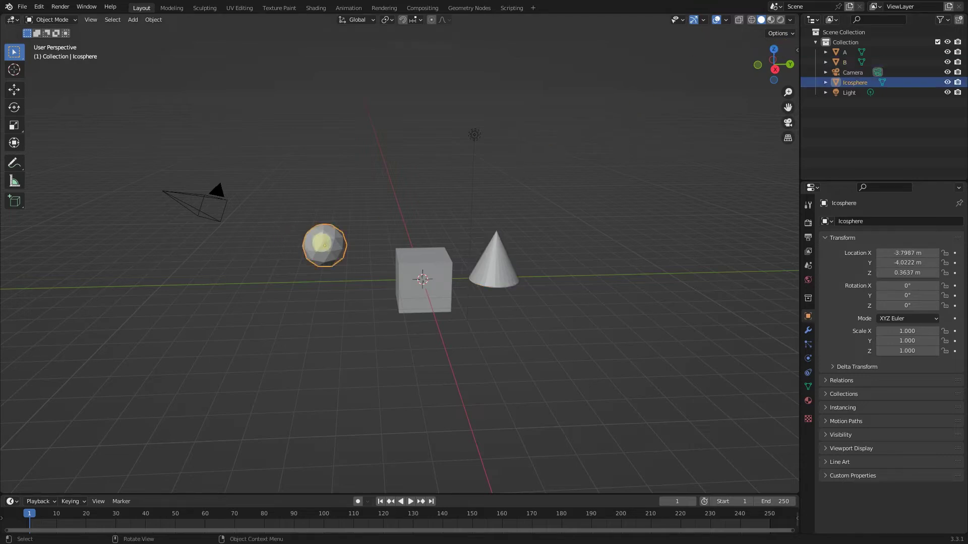
scroll(307, 233, "up", 2)
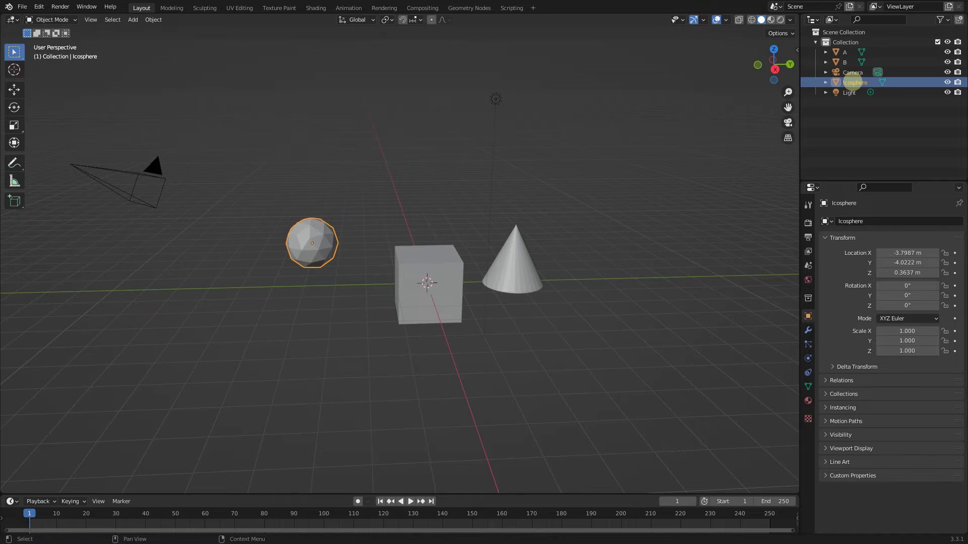
double_click(853, 82)
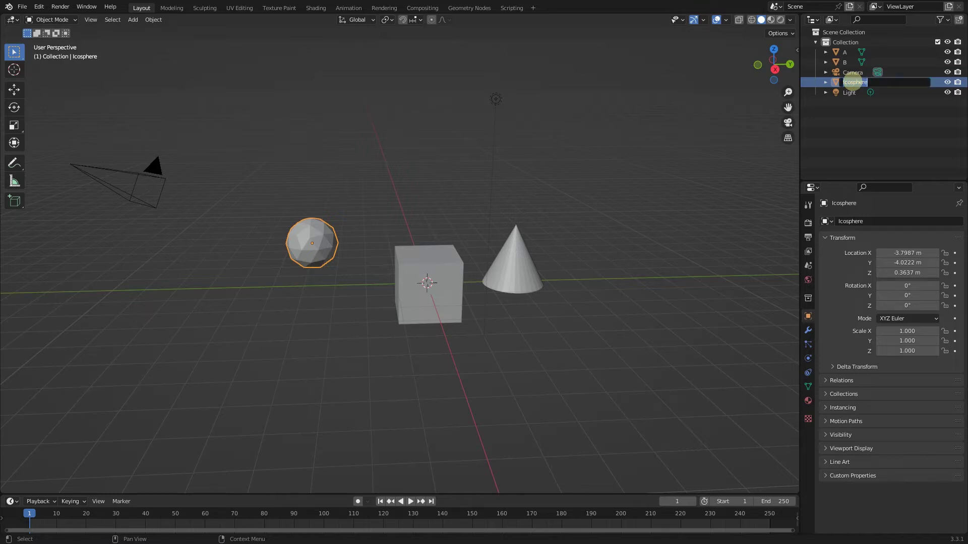
type("C")
left_click(647, 94)
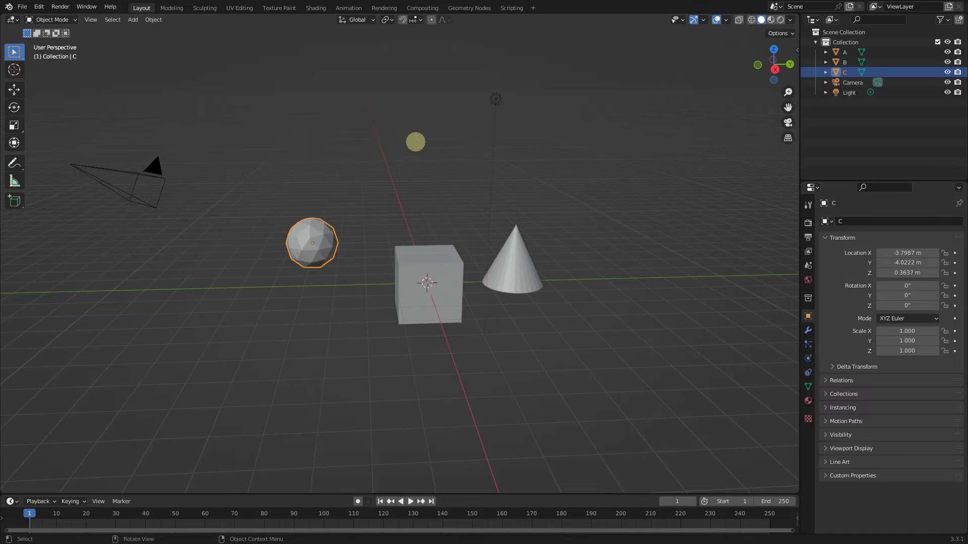
Step: Select the cube, cone and icosphere in turn to check the name assigned to each
middle_click_drag(443, 229, 418, 211)
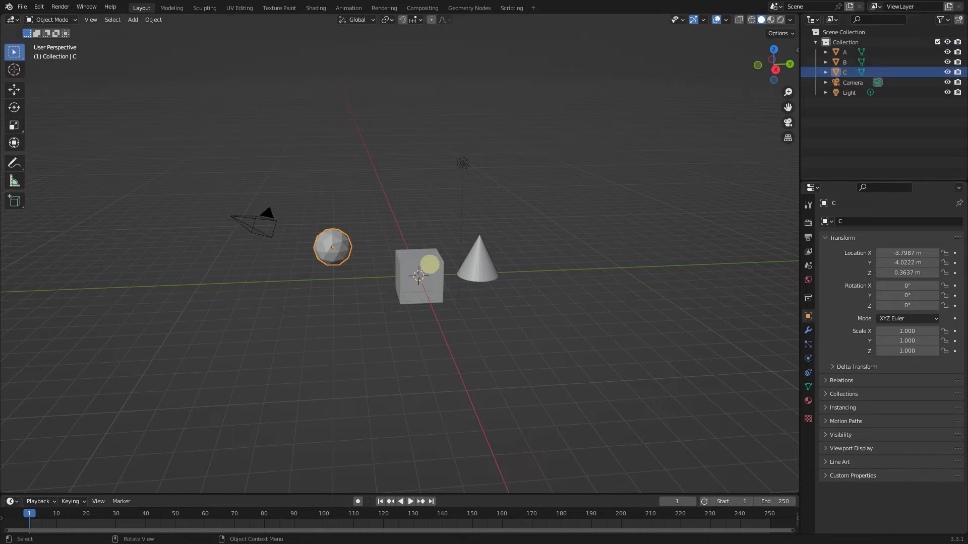
left_click(425, 273)
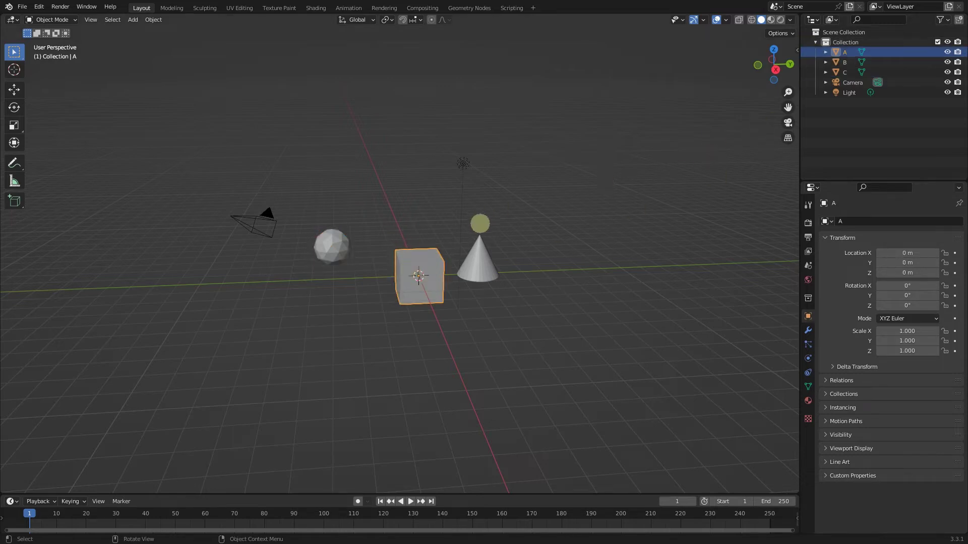
left_click(483, 247)
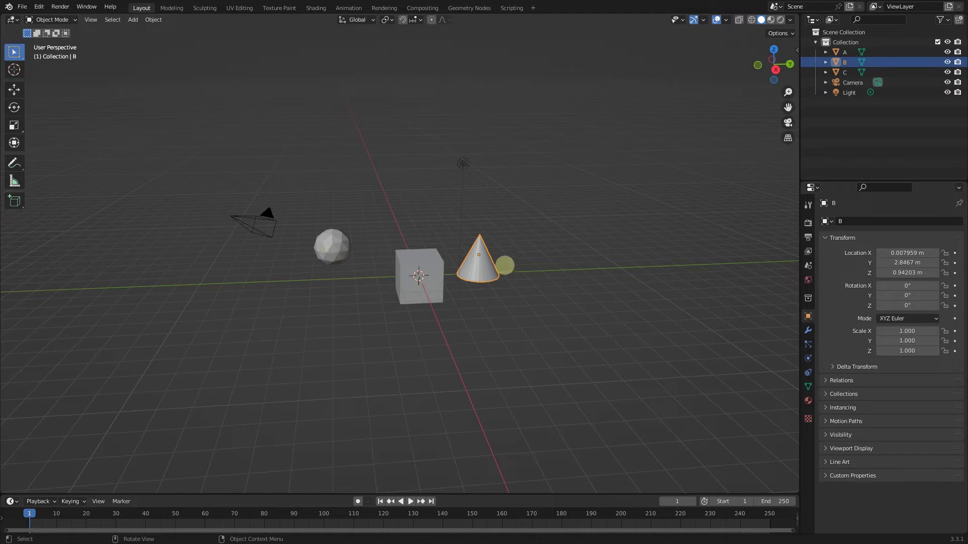
left_click(319, 250)
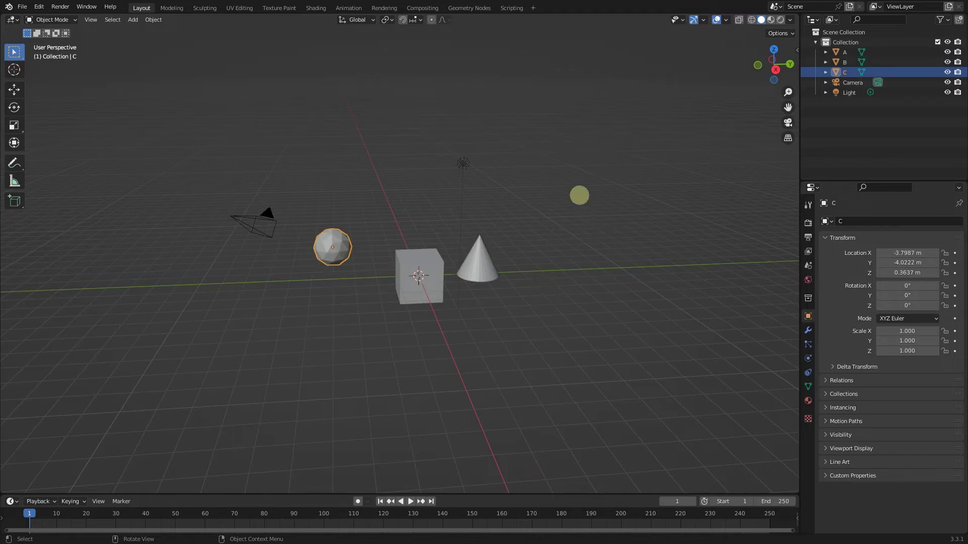
Step: Rename the light object as a, and set its name back to Light
scroll(477, 259, "up", 2)
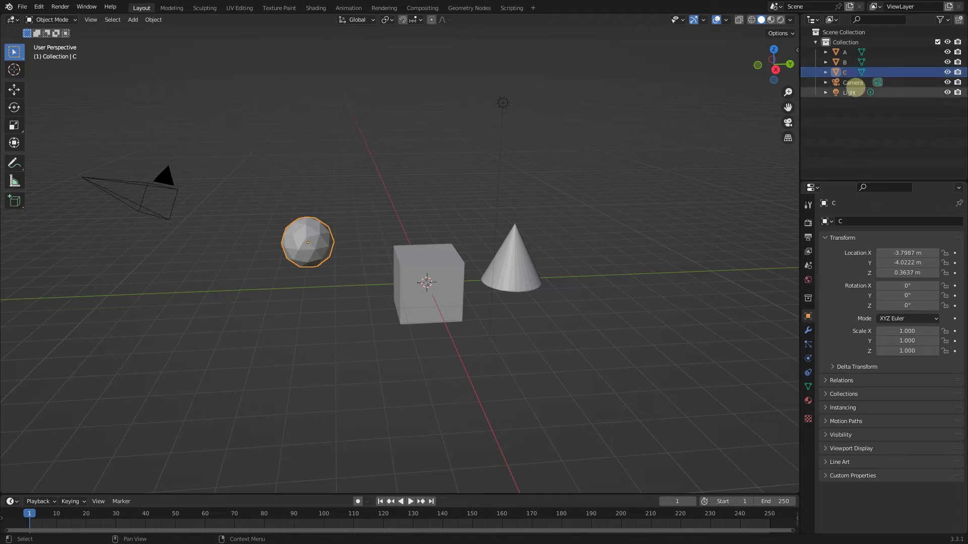
double_click(849, 92)
type("a")
key("Return")
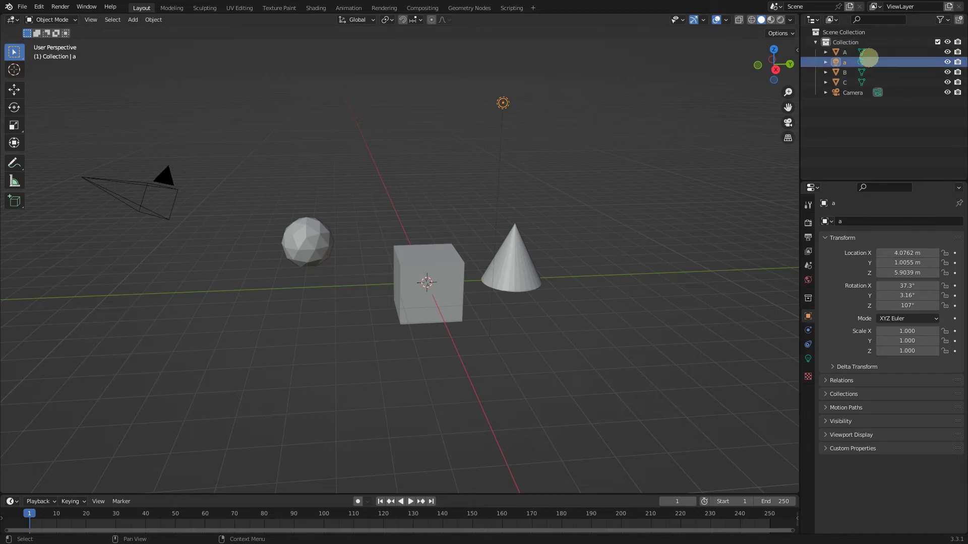
double_click(853, 62)
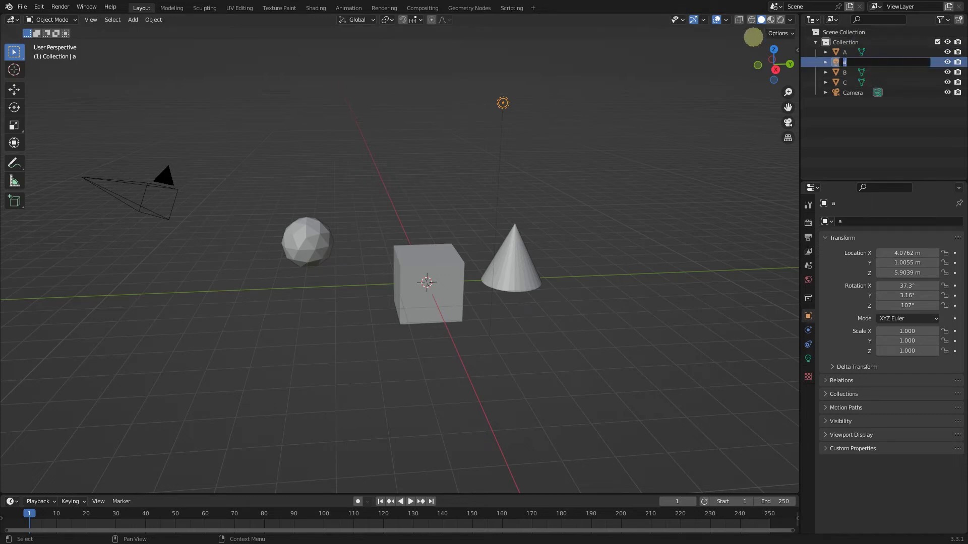
type("Light")
key("Return")
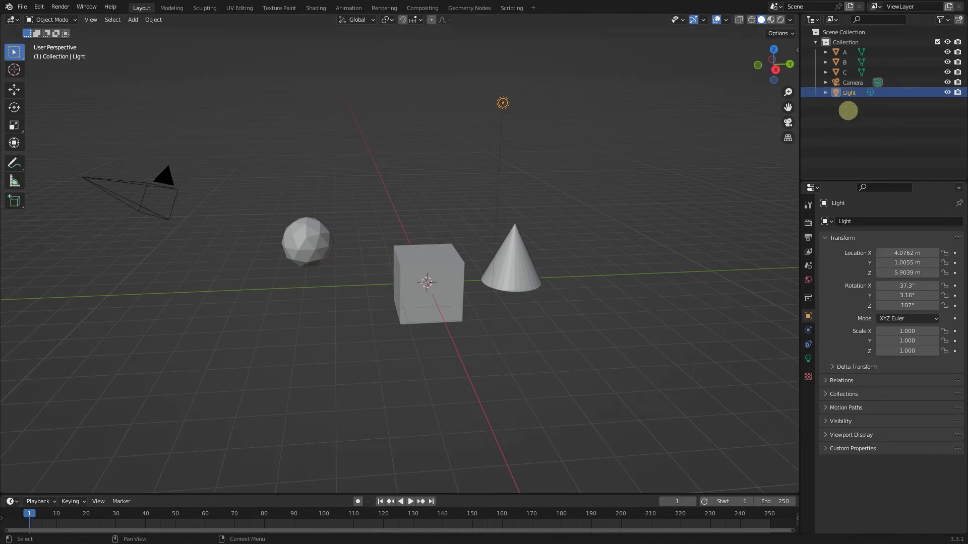
Step: Rename the collection that holds all the objects as Main
left_click(852, 82)
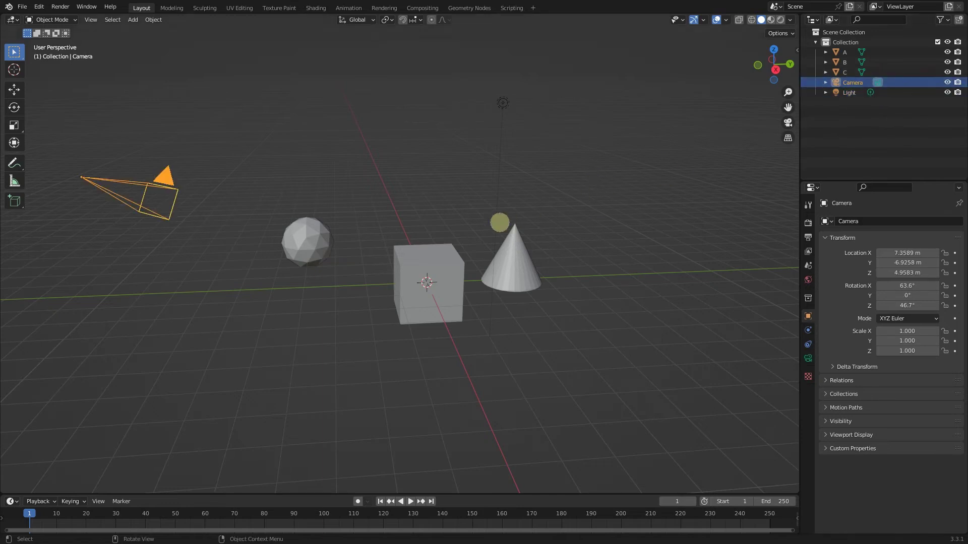
left_click(580, 185)
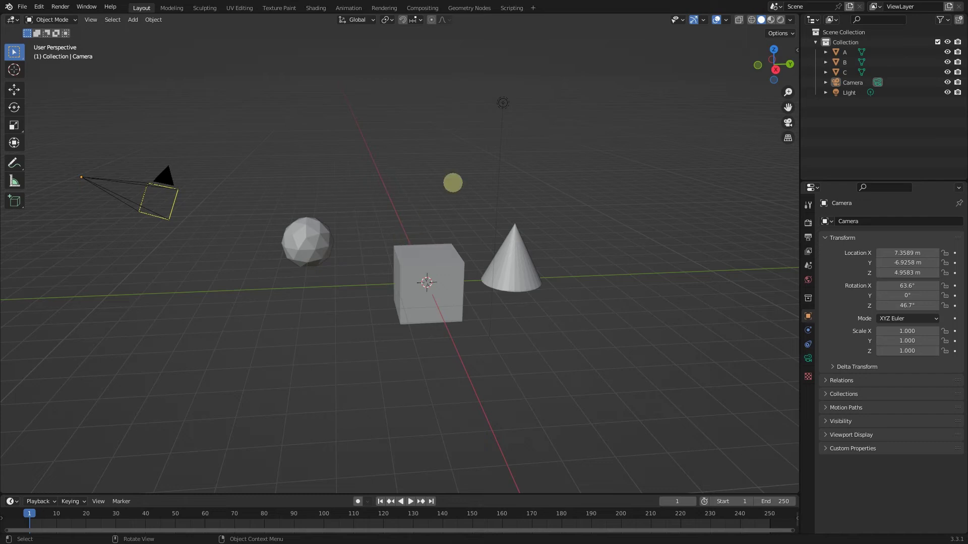
middle_click_drag(395, 255, 409, 219)
scroll(409, 220, "up", 2)
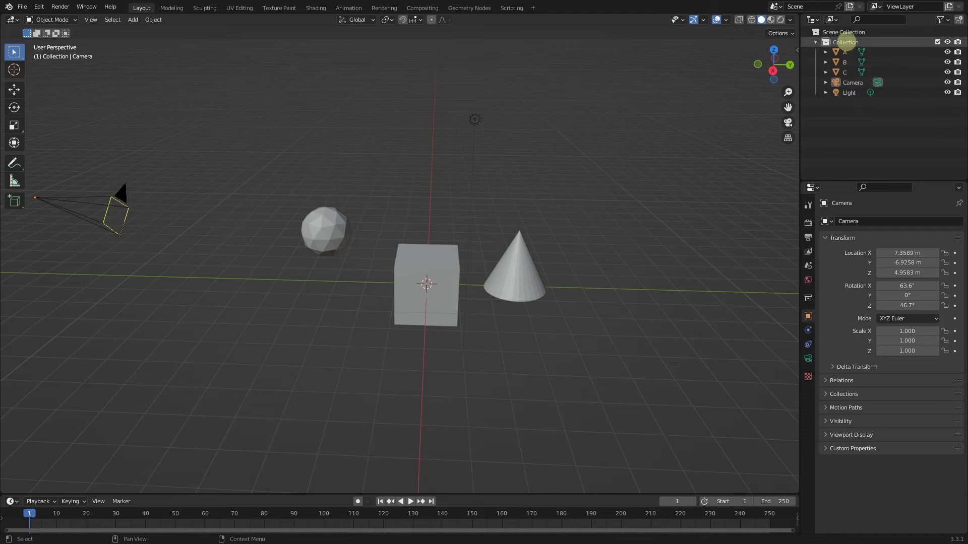
double_click(846, 41)
type("Main")
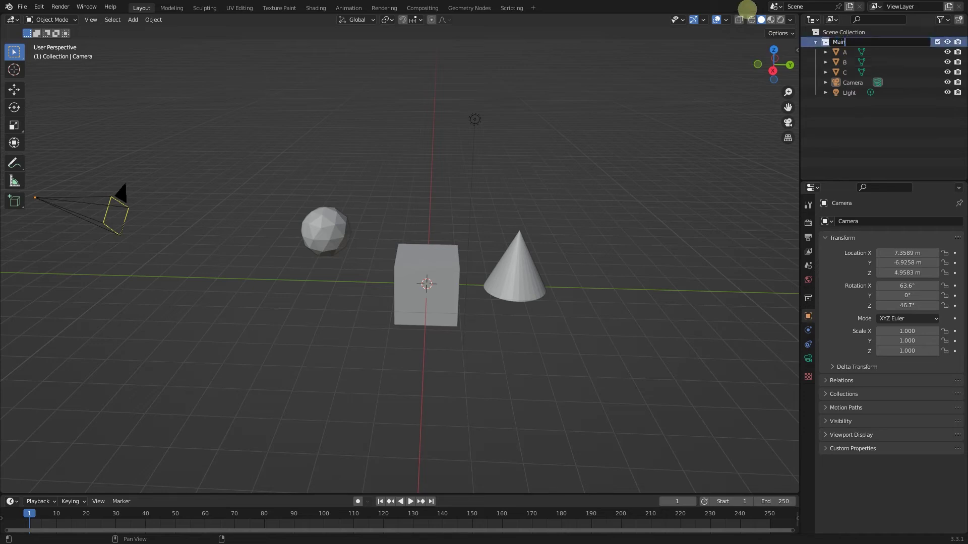
key("Return")
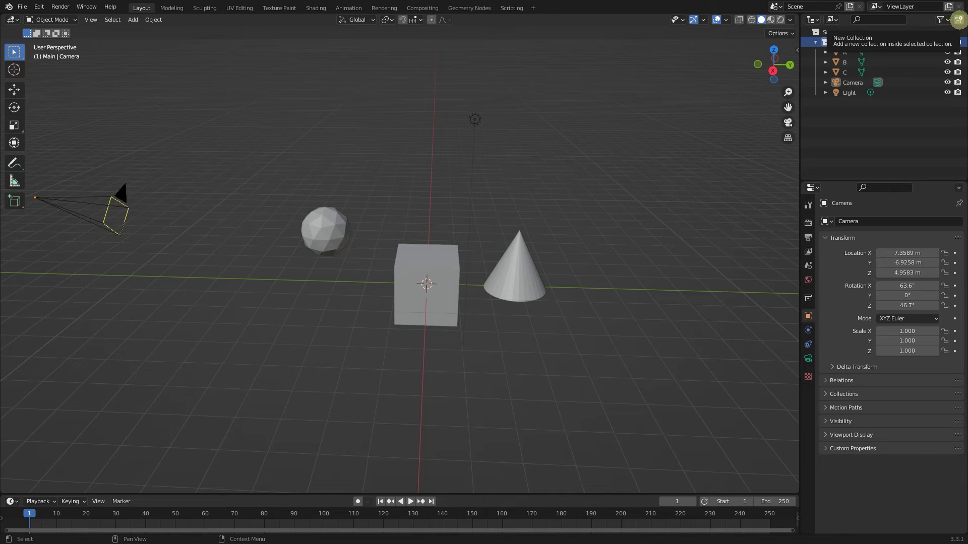
Step: Add a new collection inside the Main collection
left_click(958, 19)
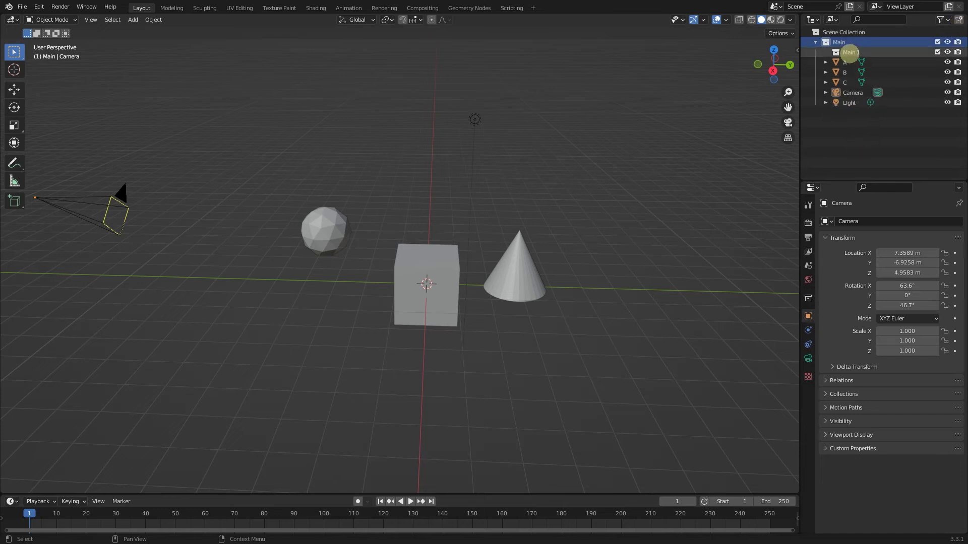
Step: Rename the nested collection as Lights and Cameras and move it out of Main to the Scene Collection level
double_click(851, 53)
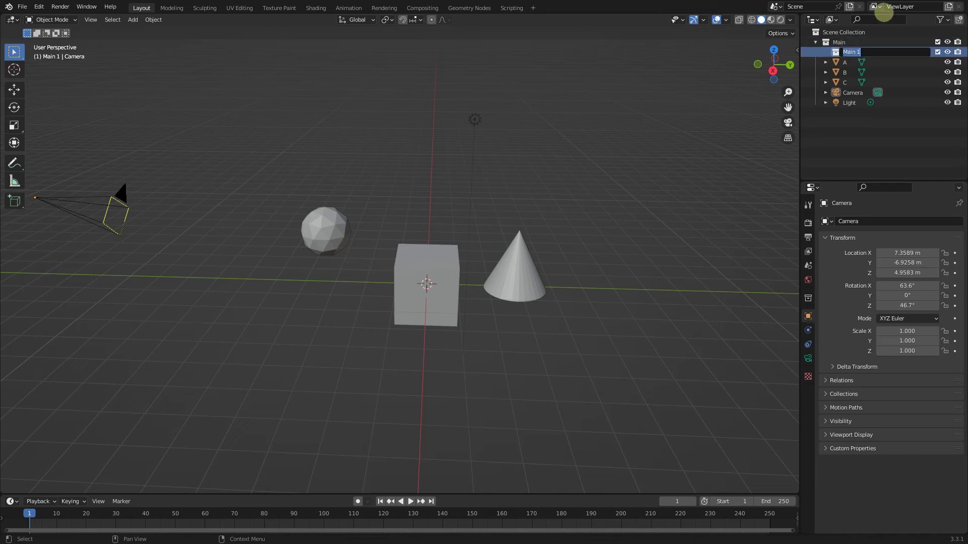
type("Lights and Cameras")
key("Return")
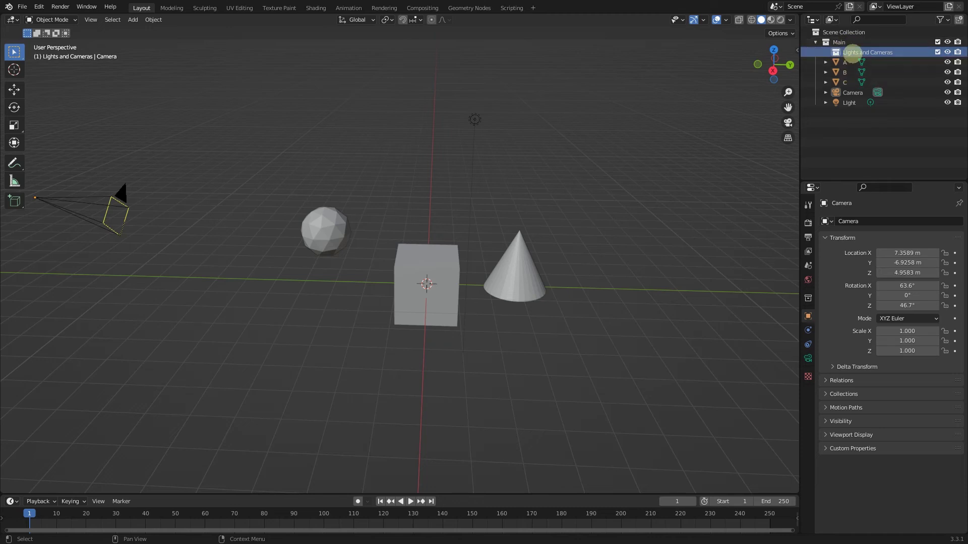
left_click_drag(851, 52, 852, 38)
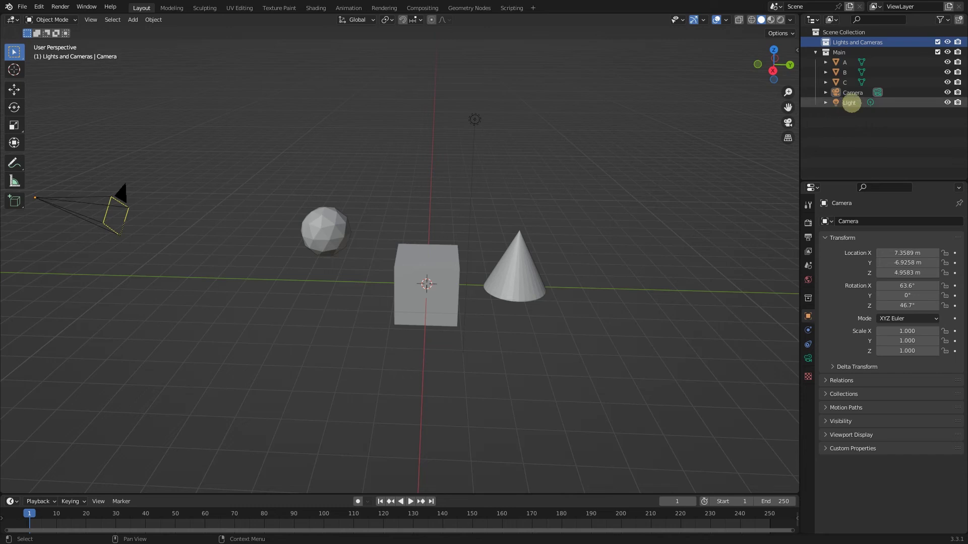
Step: Move the light and the camera together from Main into the Lights and Cameras collection
left_click(851, 103)
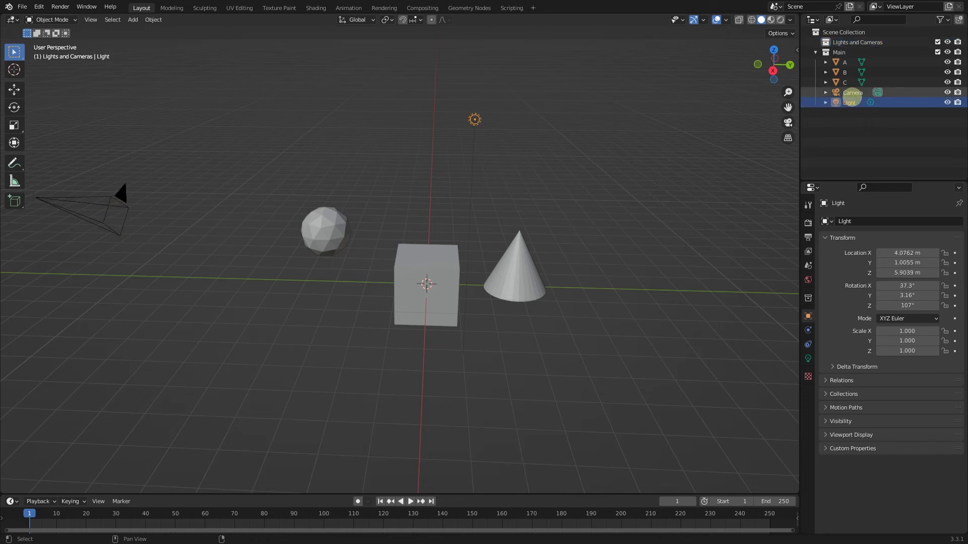
left_click(852, 94, "shift")
left_click_drag(850, 101, 852, 38)
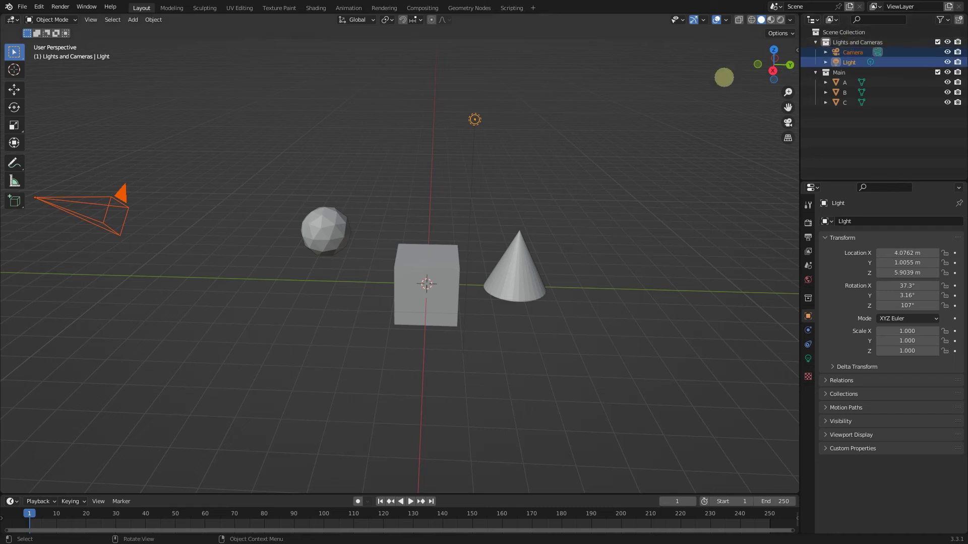
left_click(649, 87)
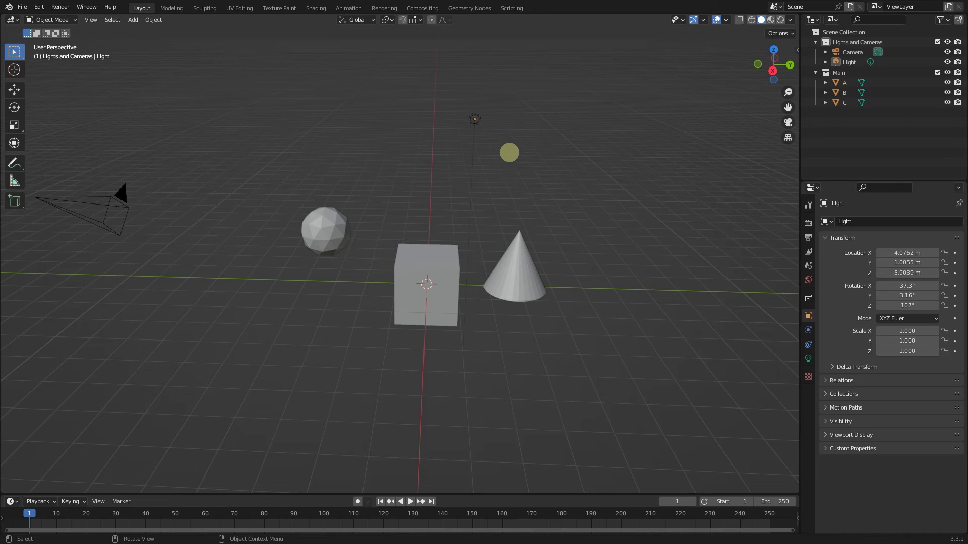
Step: Select the cube, cone and icosphere repeatedly in the viewport to check that each can be picked
scroll(439, 205, "down", 3)
middle_click_drag(447, 218, 435, 200)
scroll(434, 198, "up", 3)
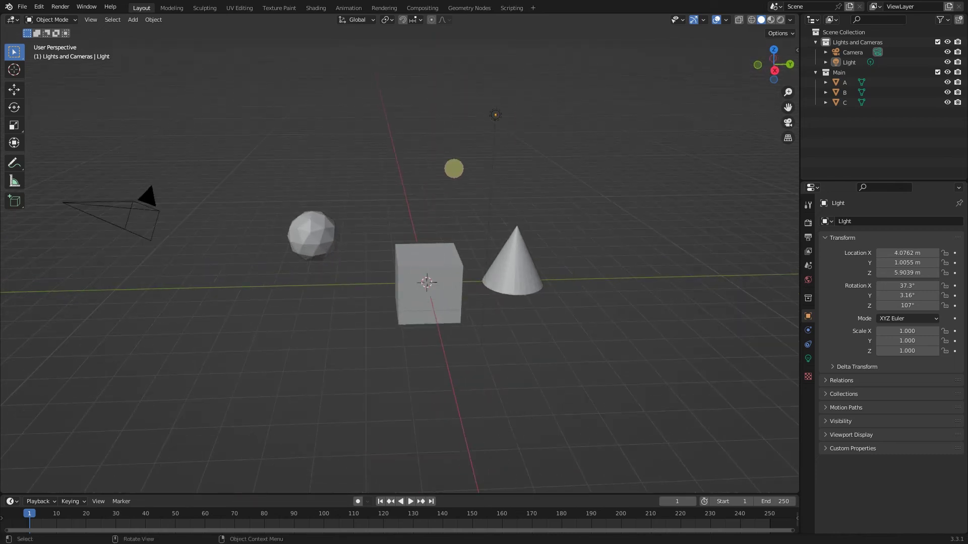
left_click(430, 255)
left_click(513, 255)
left_click(314, 225)
left_click(437, 268)
left_click(515, 261)
left_click(420, 278)
left_click(313, 227)
left_click(434, 268)
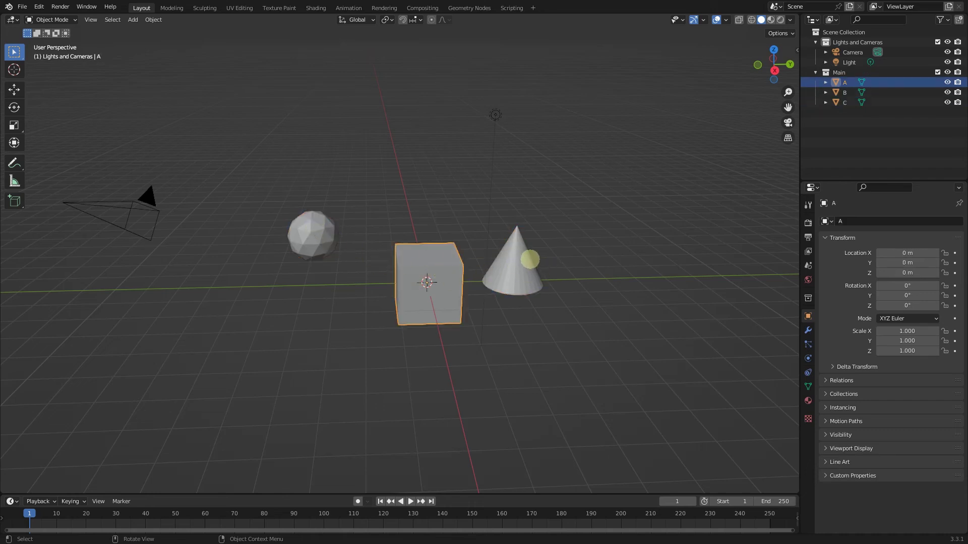
left_click(527, 259)
left_click(319, 236)
left_click(453, 272)
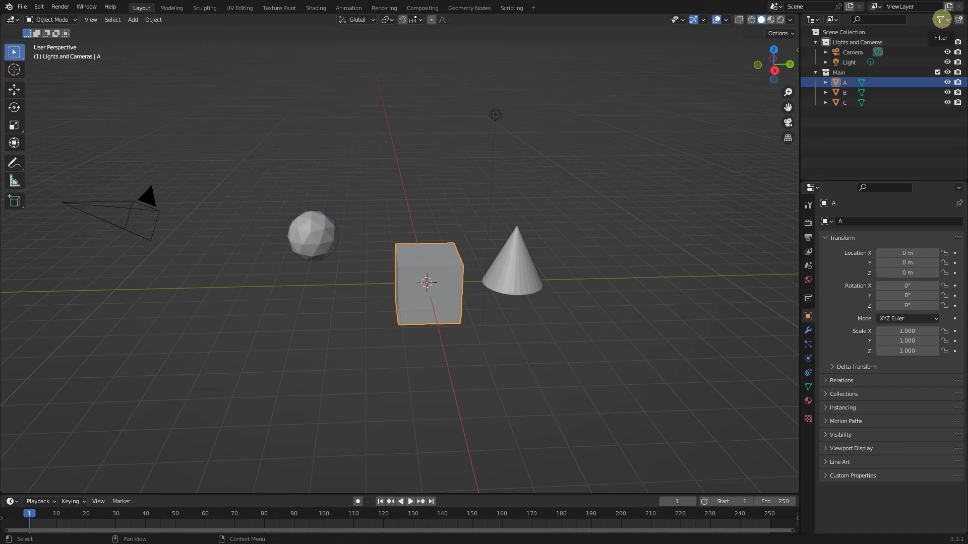
Step: Show the Selectable restriction toggle in the outliner and make object C unselectable
left_click(941, 19)
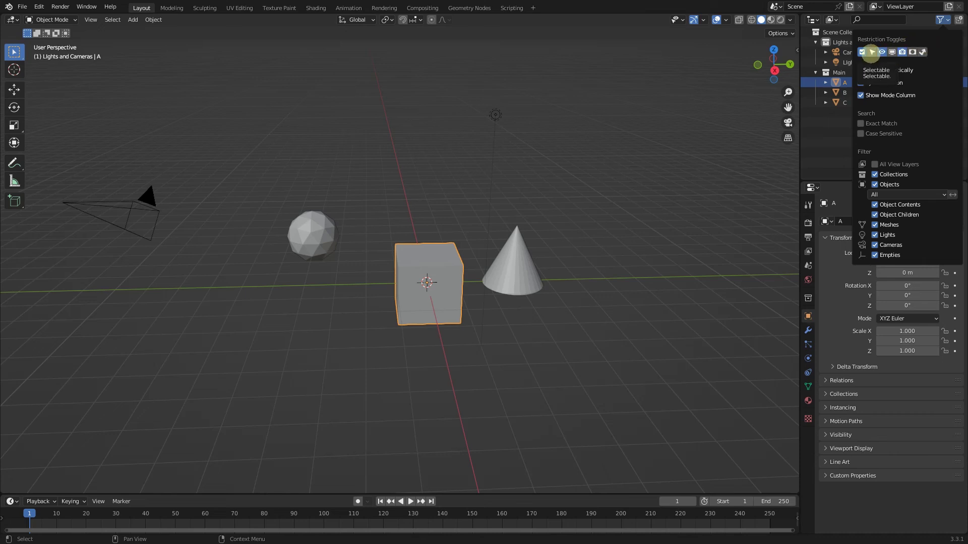
left_click(872, 52)
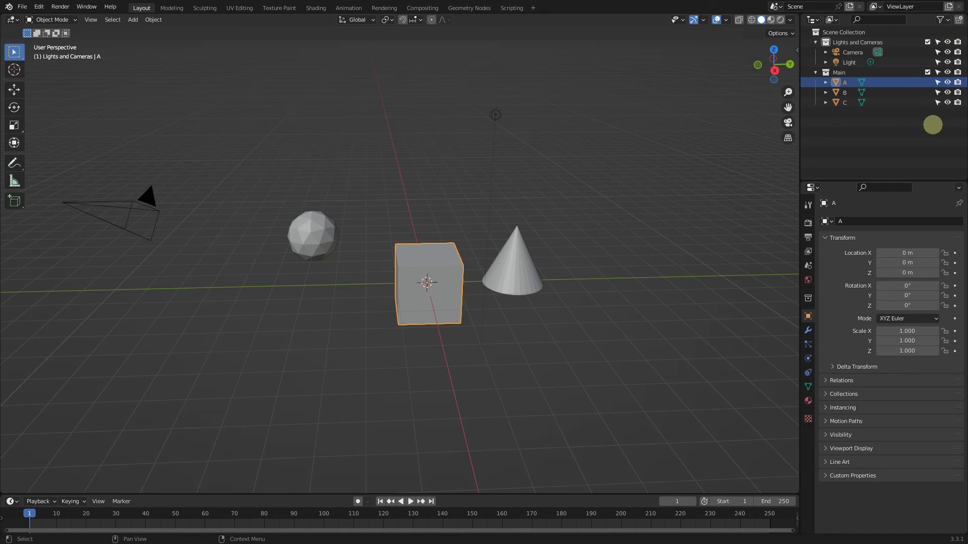
left_click(937, 102)
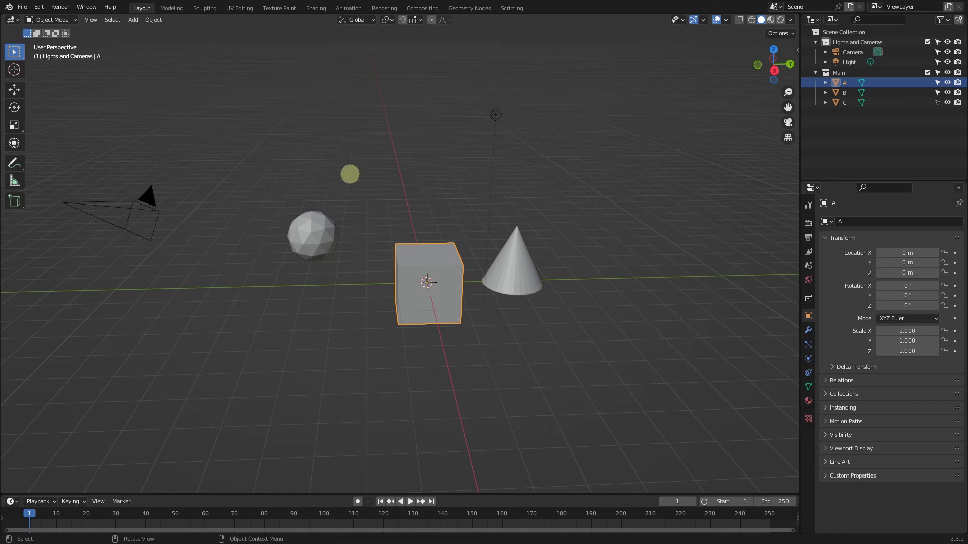
Step: Test the selection restriction by trying to pick and box-select the icosphere, and select the cube and the cone for comparison
left_click(340, 307)
left_click_drag(285, 178, 348, 325)
left_click_drag(266, 158, 358, 326)
left_click_drag(277, 176, 343, 313)
left_click_drag(312, 205, 340, 338)
left_click(425, 258)
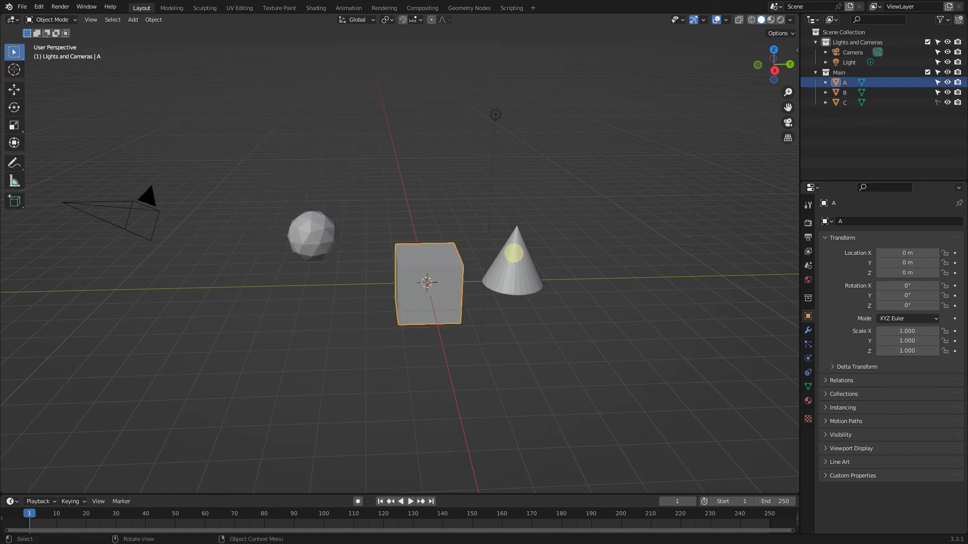
left_click(513, 263)
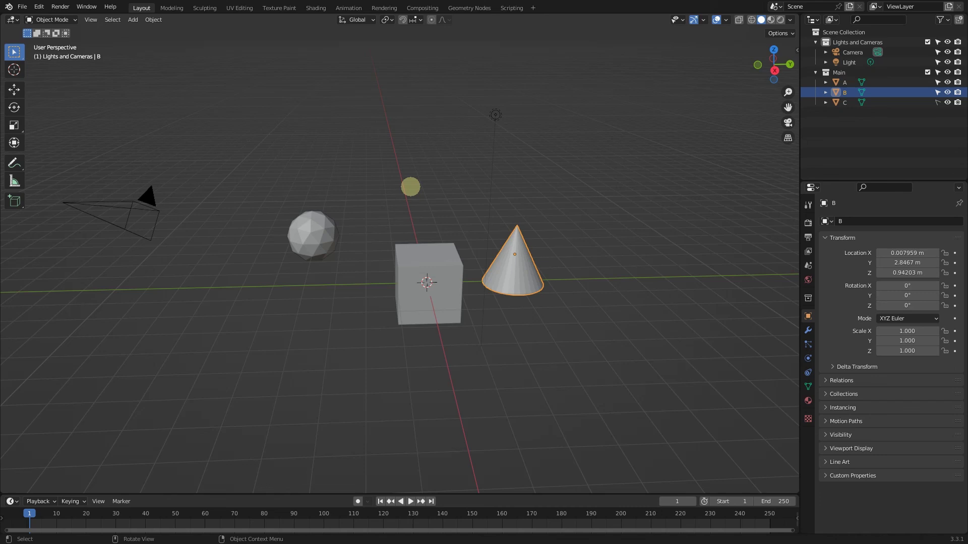
mouse_move(430, 264)
middle_mouse_down()
mouse_move(372, 257)
mouse_move(431, 272)
mouse_move(407, 258)
mouse_move(446, 256)
middle_mouse_up()
scroll(415, 251, "down", 3)
left_click(405, 197)
middle_click_drag(405, 183, 392, 182)
scroll(443, 212, "up", 2)
middle_click_drag(402, 218, 449, 198)
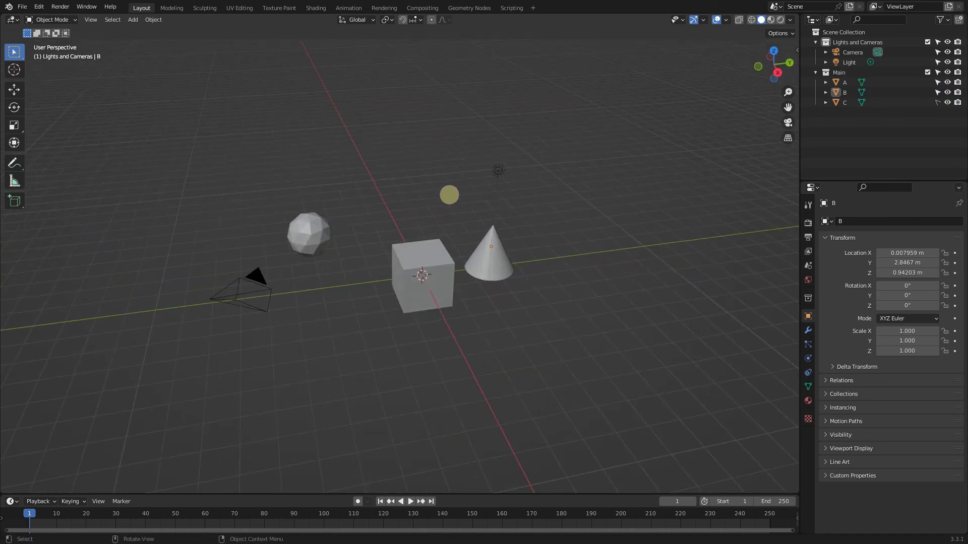
middle_click_drag(441, 240, 358, 199)
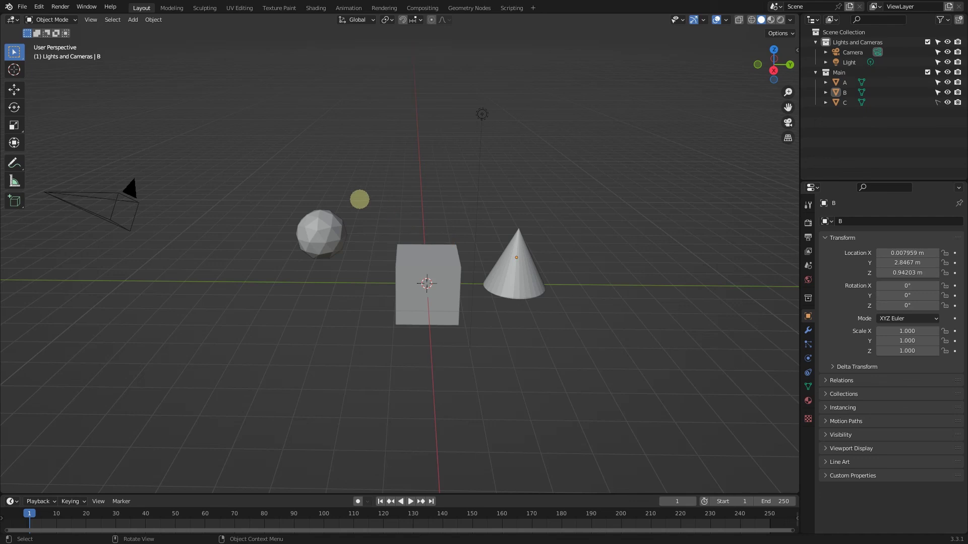
scroll(504, 222, "down", 3)
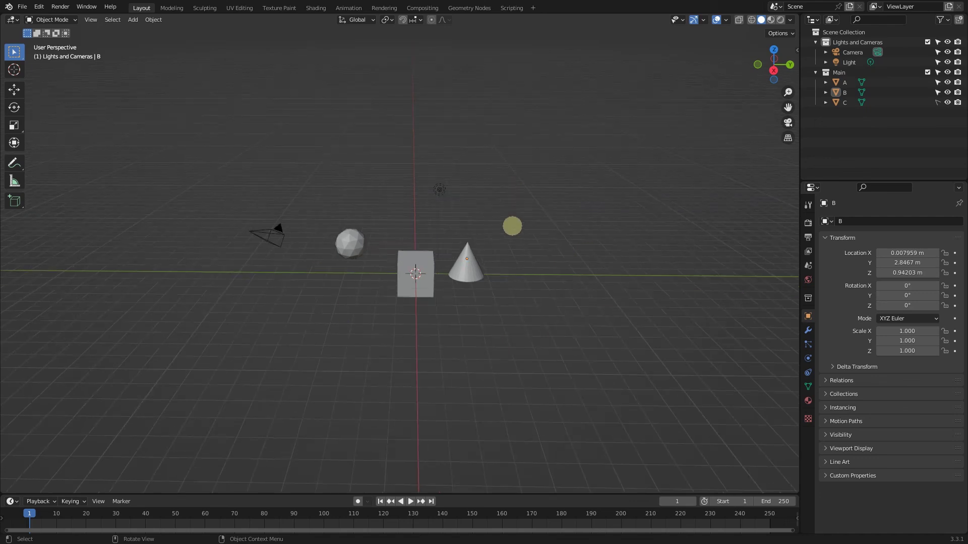
scroll(415, 273, "up", 2)
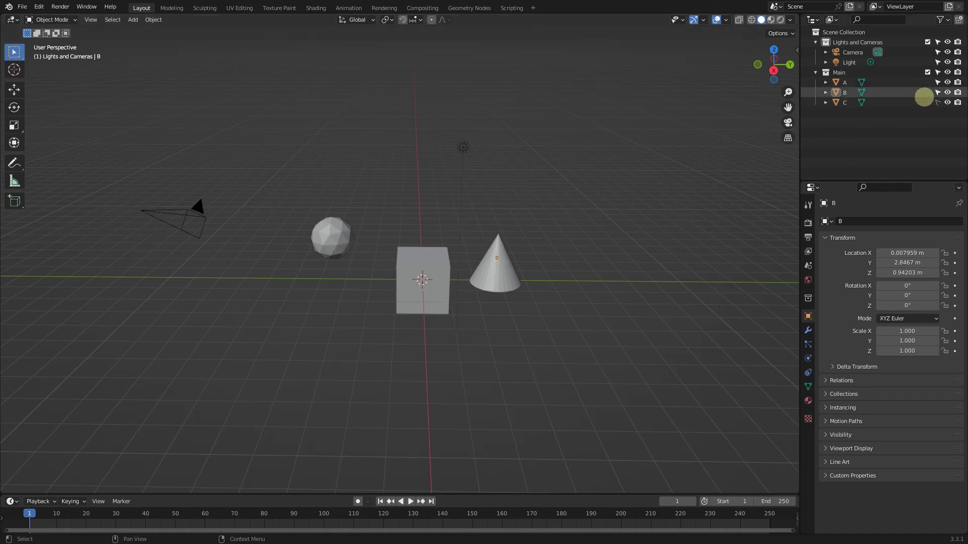
Step: Make object C selectable again and hide it in the viewport
left_click(938, 102)
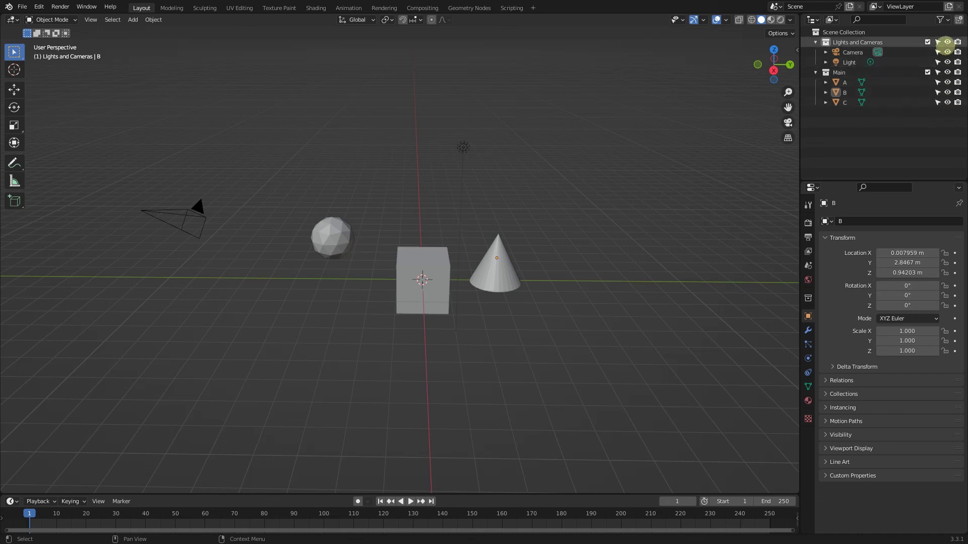
scroll(402, 237, "up", 1)
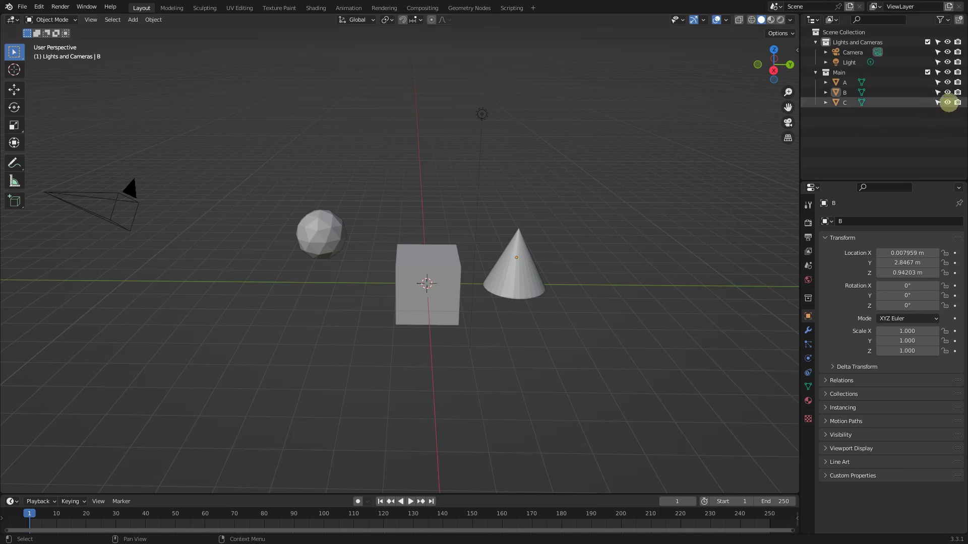
left_click(947, 103)
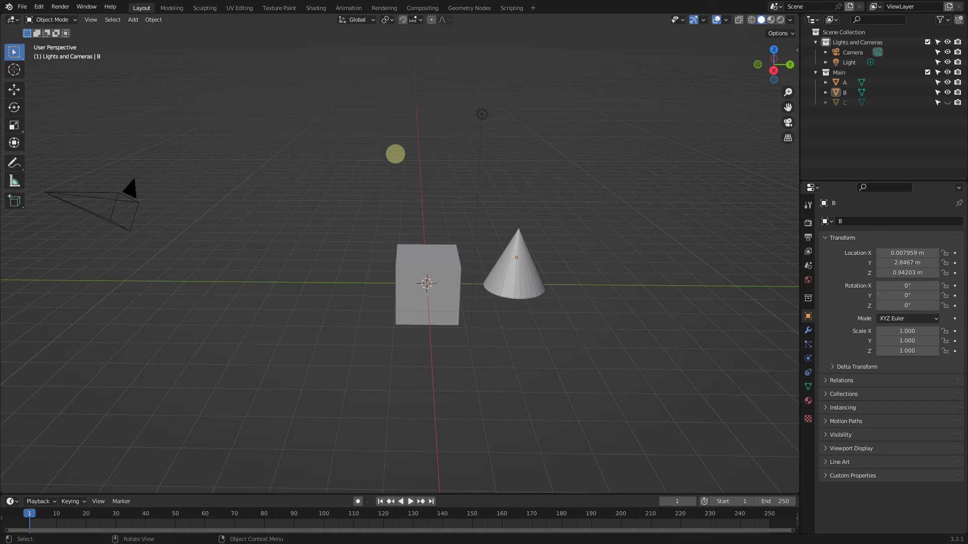
scroll(383, 237, "down", 4)
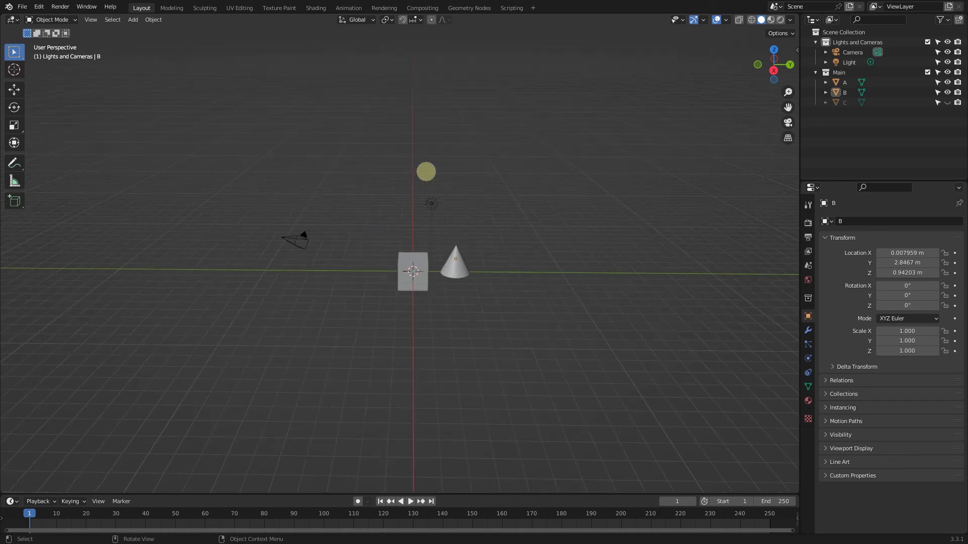